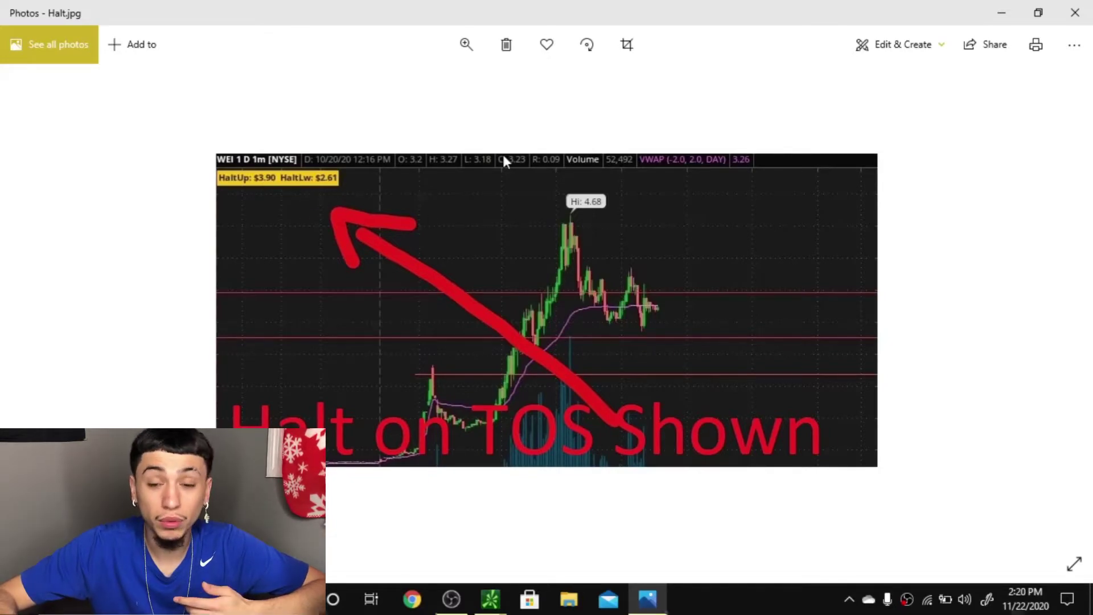
Step: Close the Halt.jpg example image in Windows Photos to return to the thinkorswim chart
left_click(1075, 13)
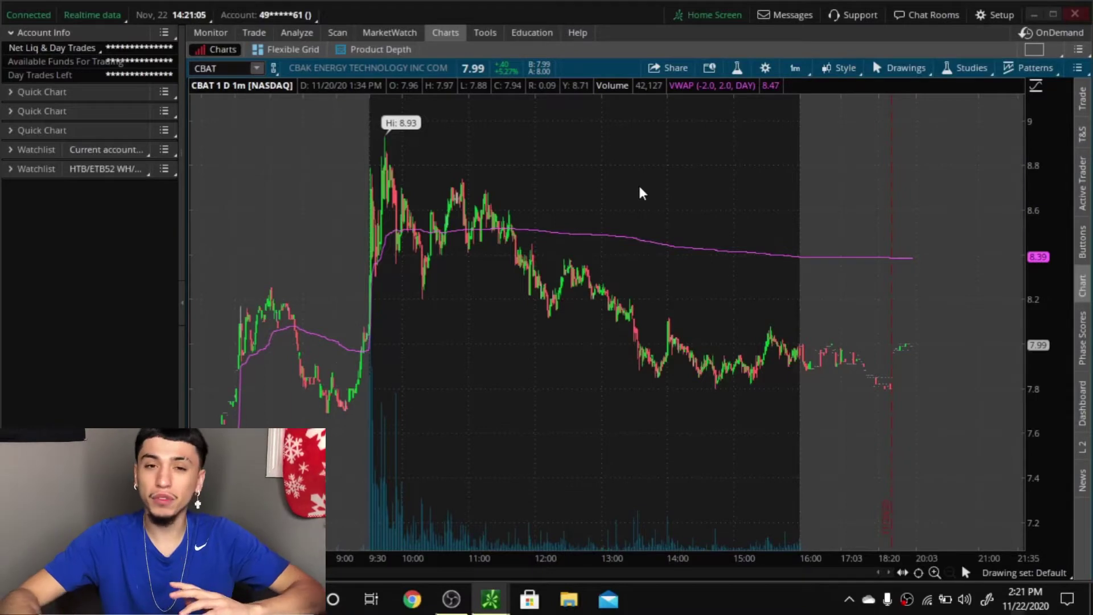
Step: Open the Studies dropdown on the CBAT 1-minute chart toolbar
left_click(958, 68)
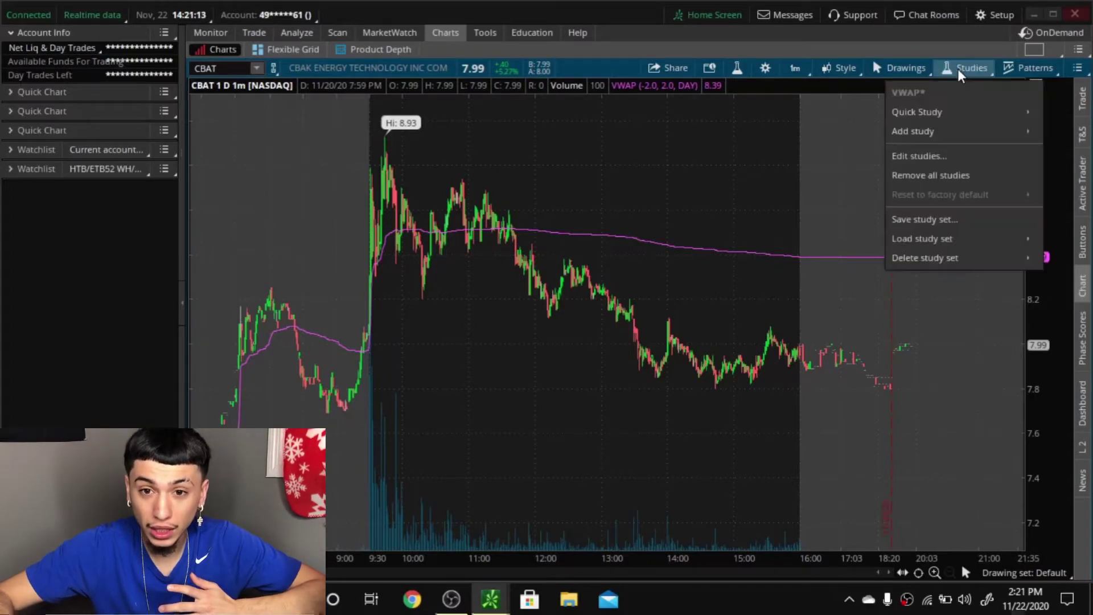
Step: Create a new custom study, NewStudy4, and delete its default 'plot Data = close;' line
left_click(961, 156)
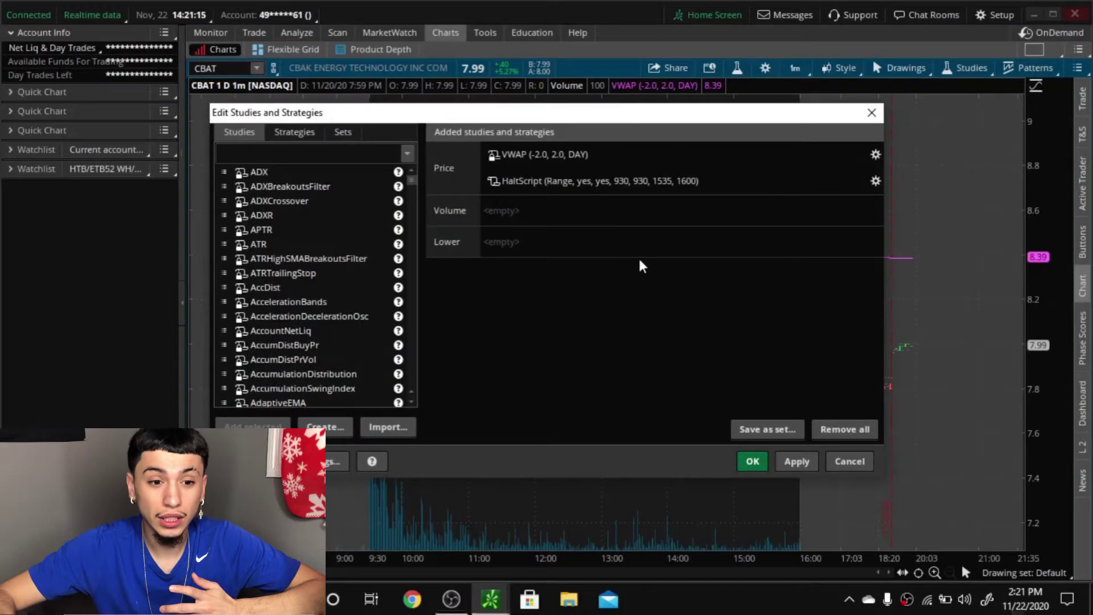
left_click(316, 427)
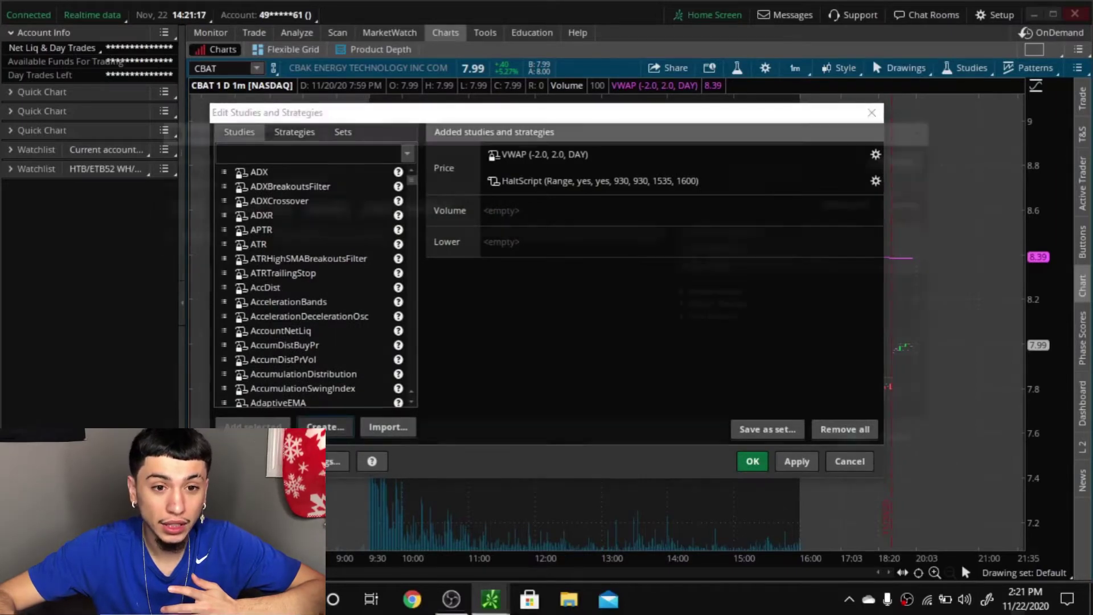
left_click(328, 238)
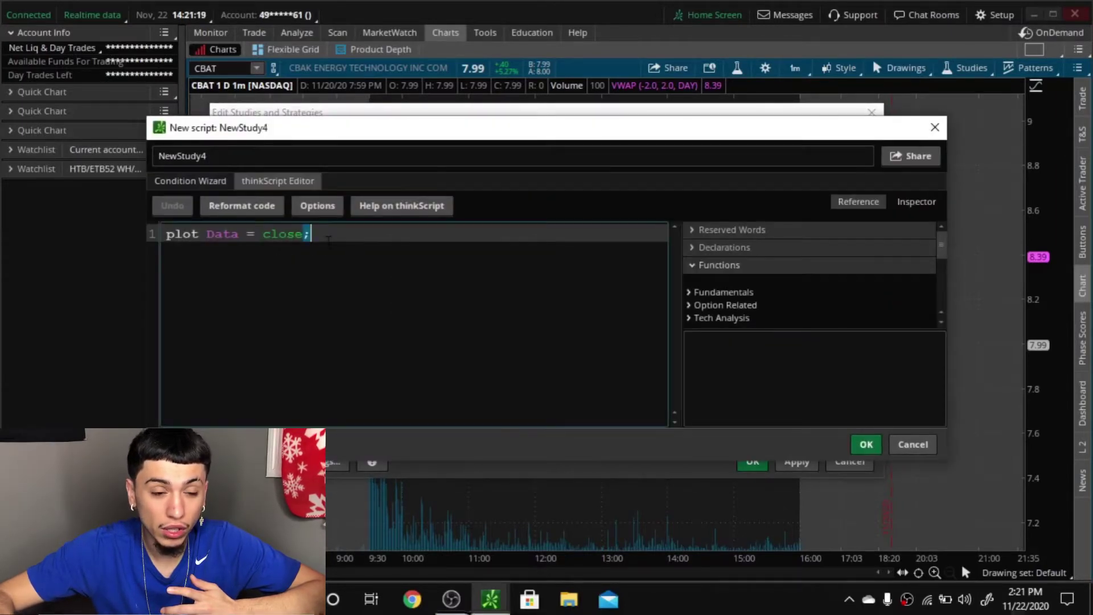
left_click_drag(328, 238, 102, 235)
key("BackSpace")
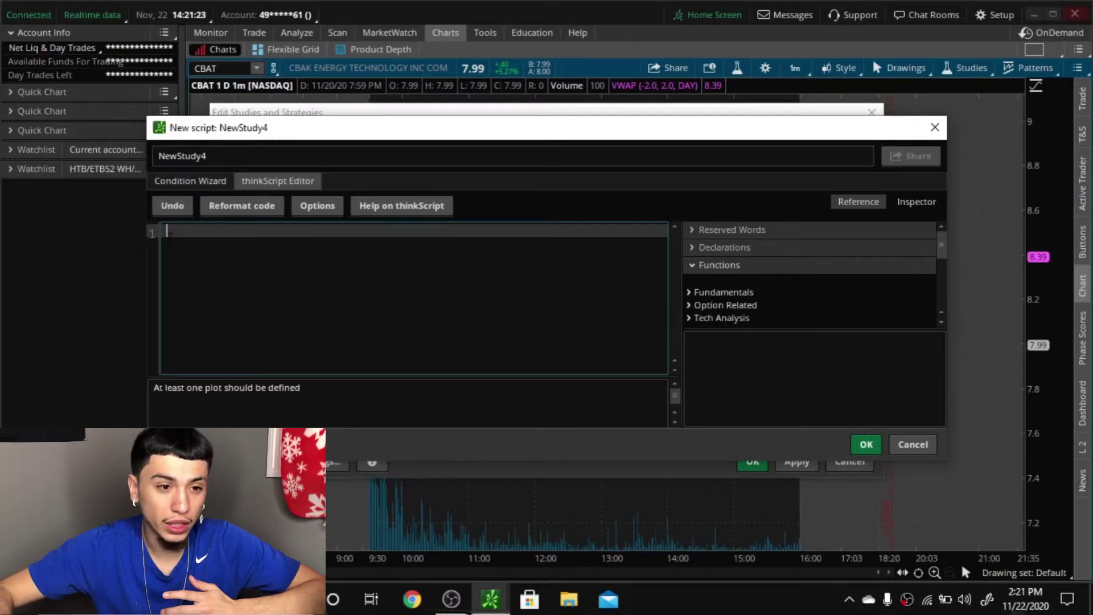
Step: Paste the LULD Halt Estimate Indicator 1.01 code into NewStudy4 and return to the script's top
right_click(173, 245)
left_click(188, 292)
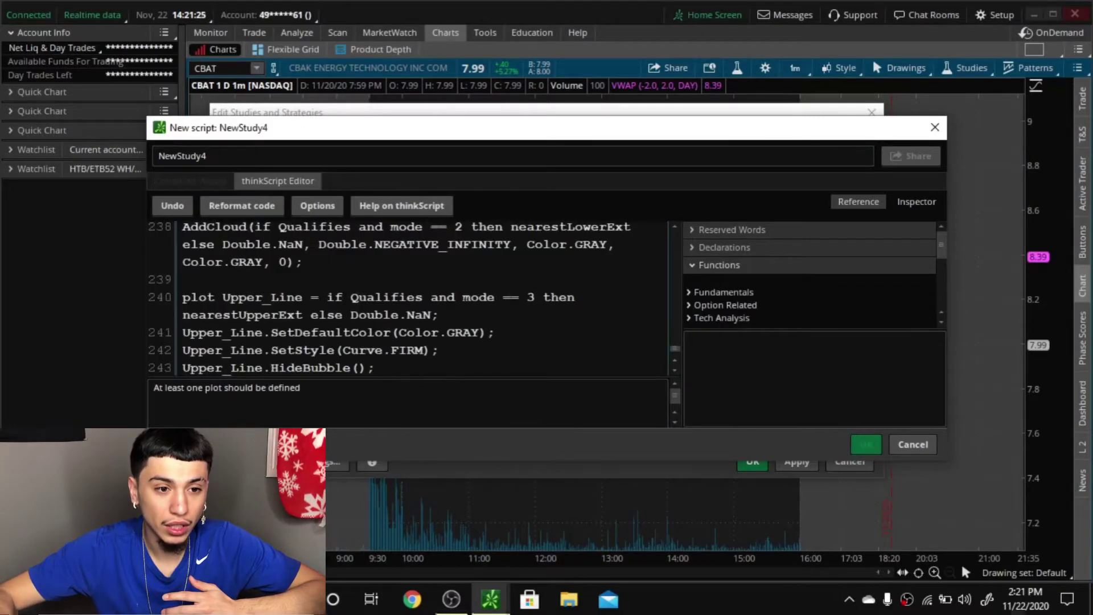
scroll(675, 351, "up", 20)
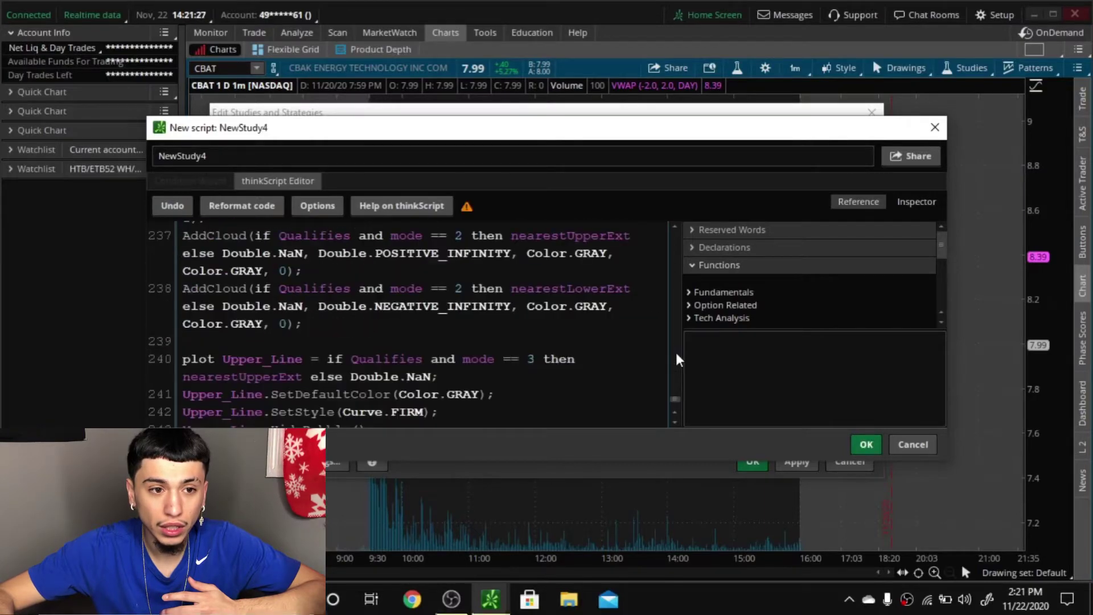
scroll(672, 237, "up", 9)
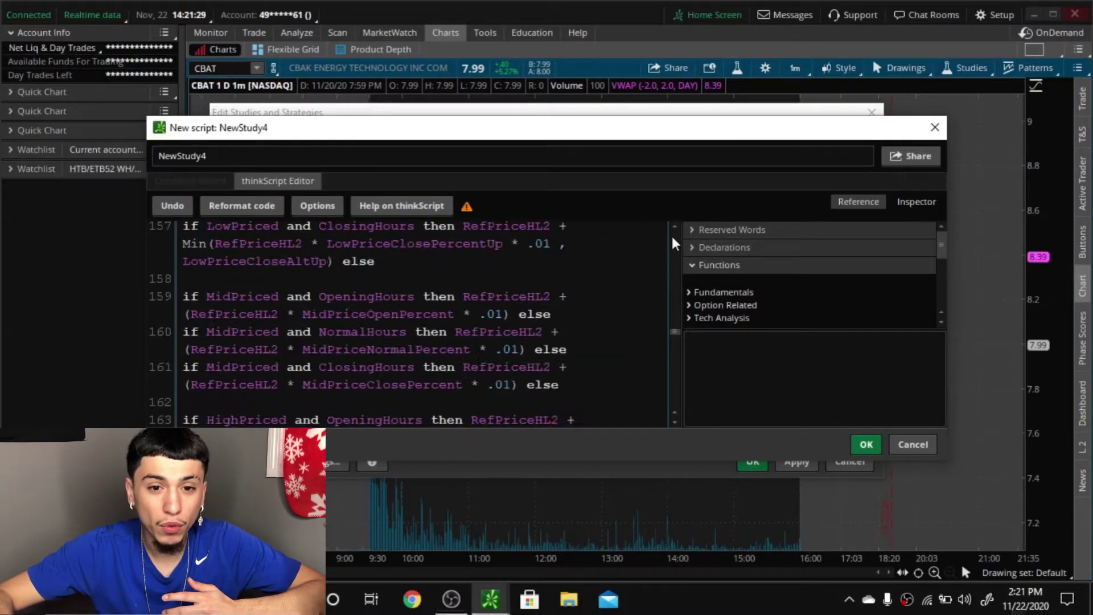
left_click_drag(674, 319, 678, 231)
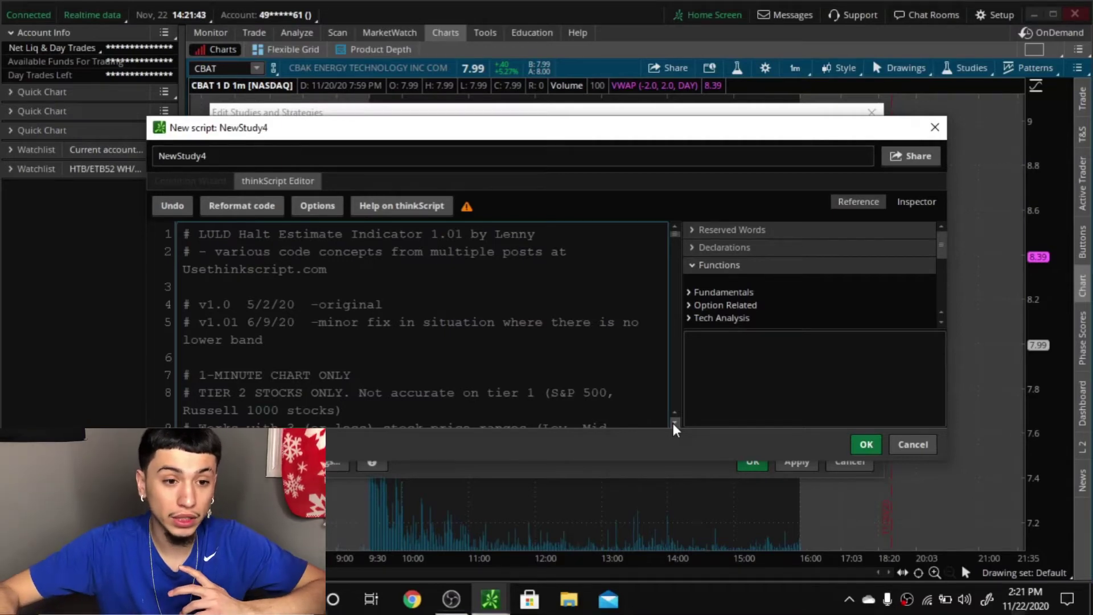
Step: Review the script inputs, cancel the new script, and close Edit Studies and Strategies
scroll(673, 426, "down", 5)
scroll(673, 424, "down", 1)
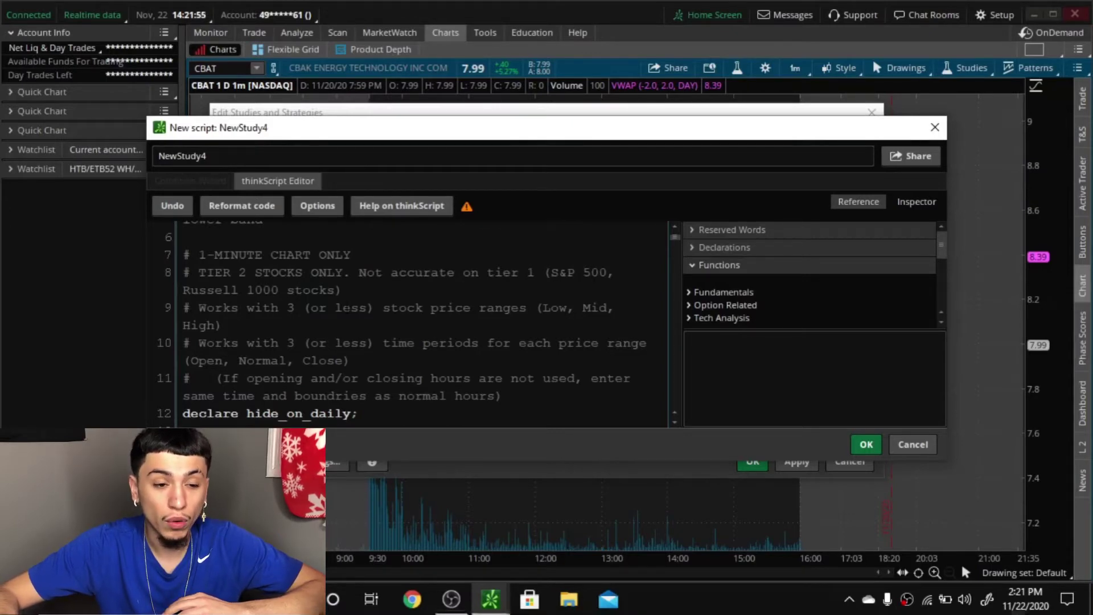
left_click(679, 427)
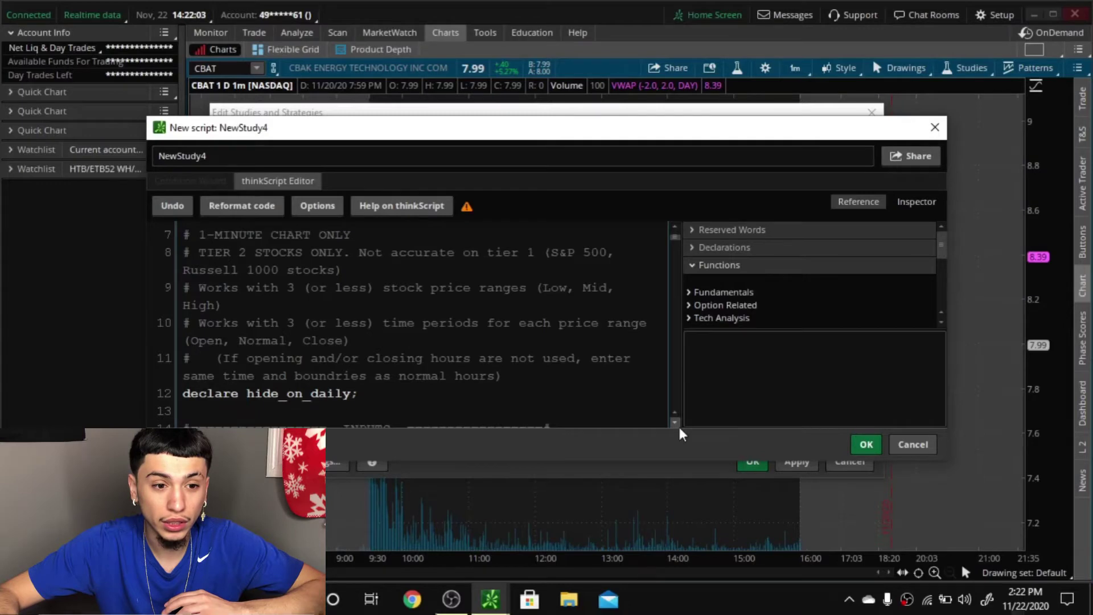
left_click(674, 422)
left_click(675, 422)
left_click(674, 422)
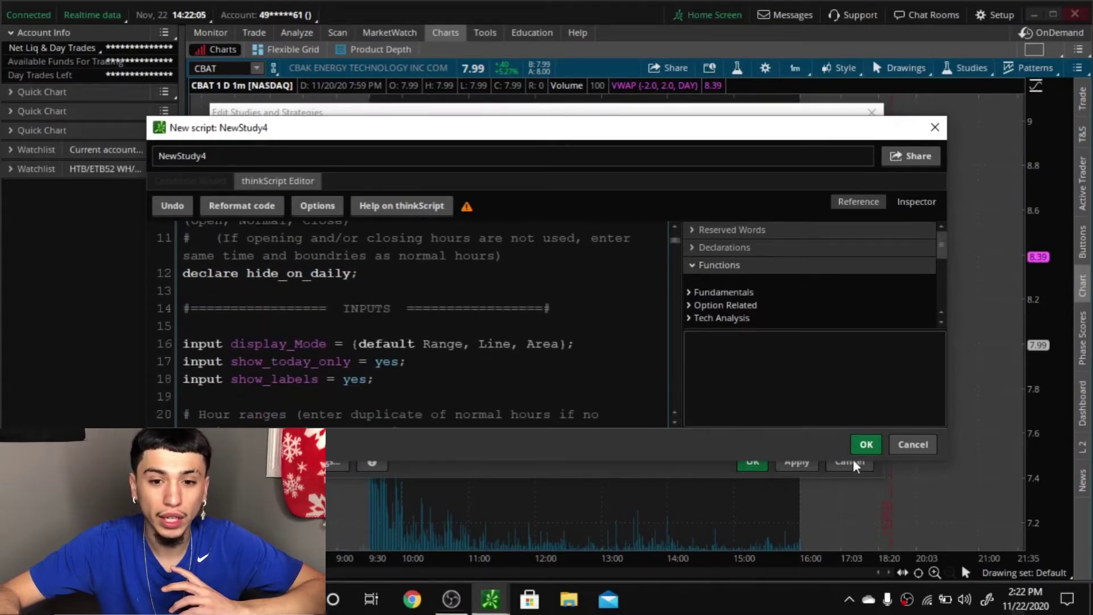
left_click(916, 445)
left_click(871, 114)
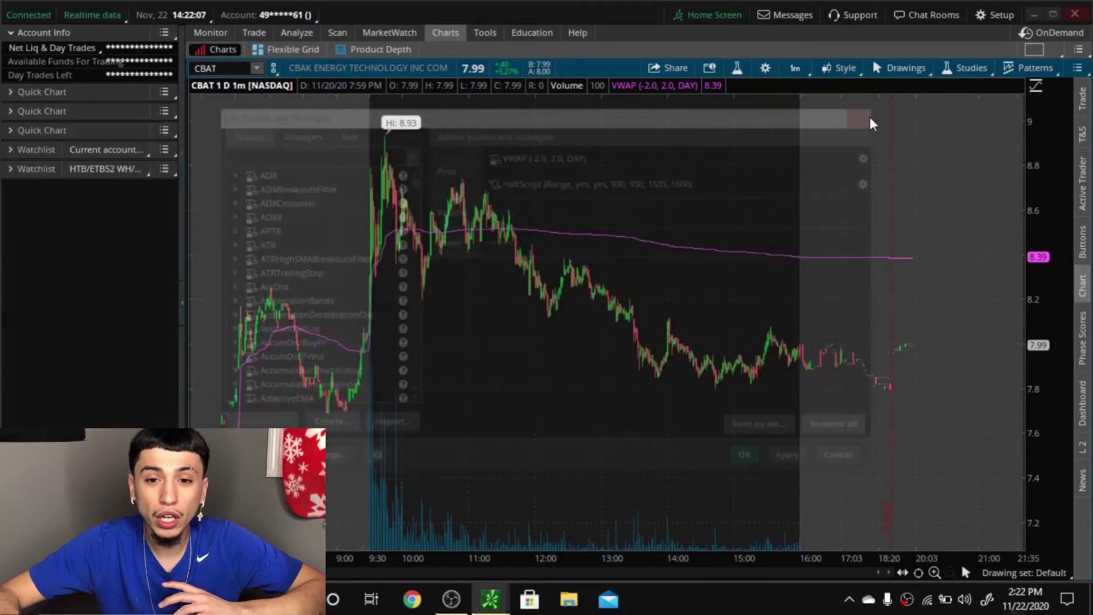
Step: Turn on Show study for HaltScript so its grey upper and lower halt bands plot on CBAT
left_click(740, 69)
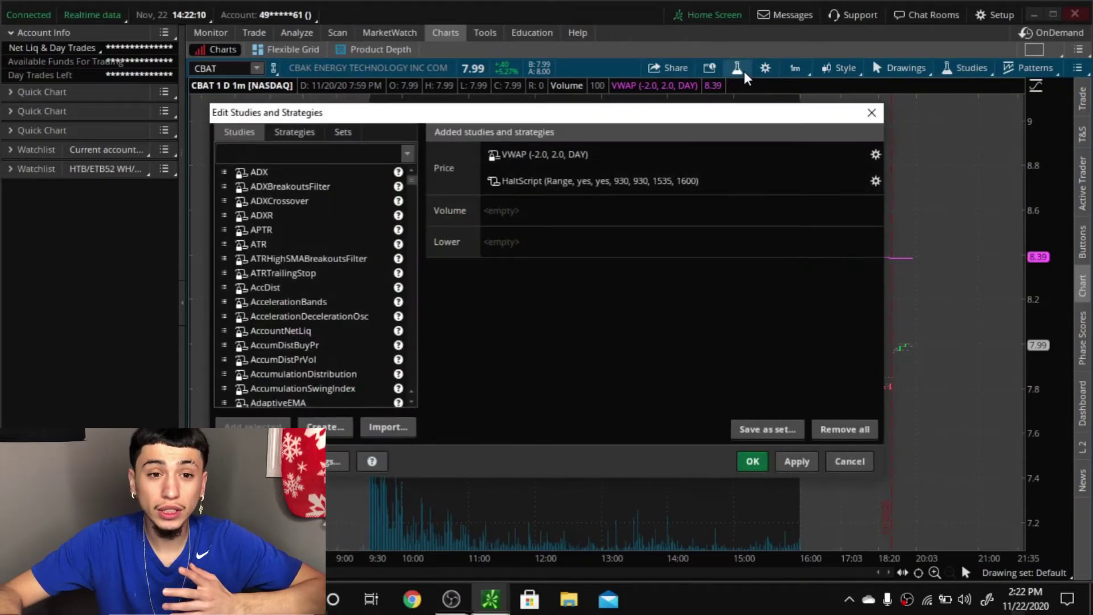
left_click(876, 181)
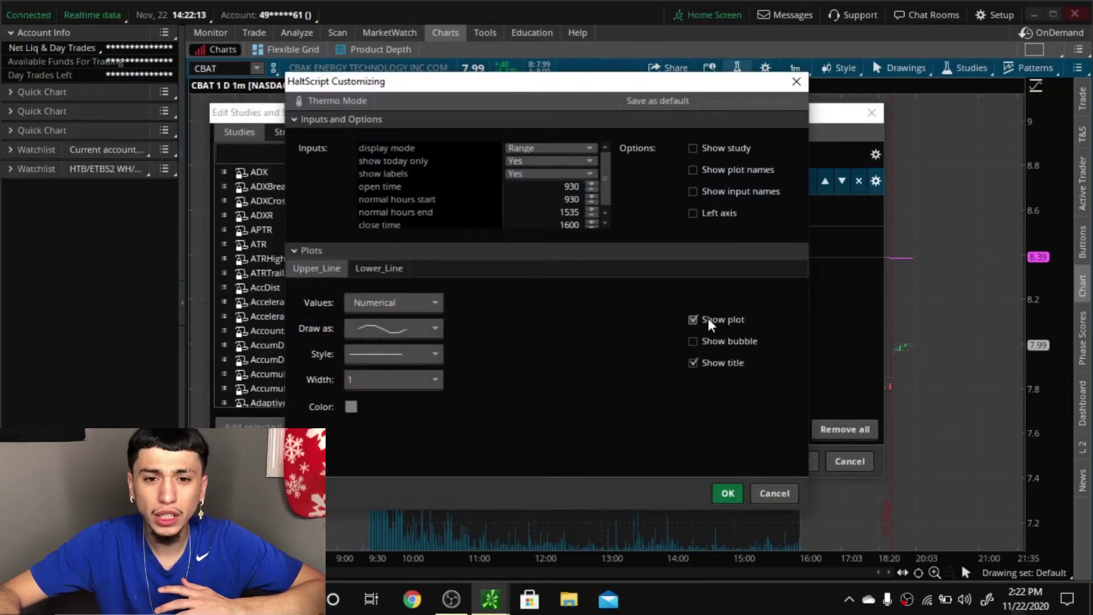
left_click(703, 149)
left_click(729, 493)
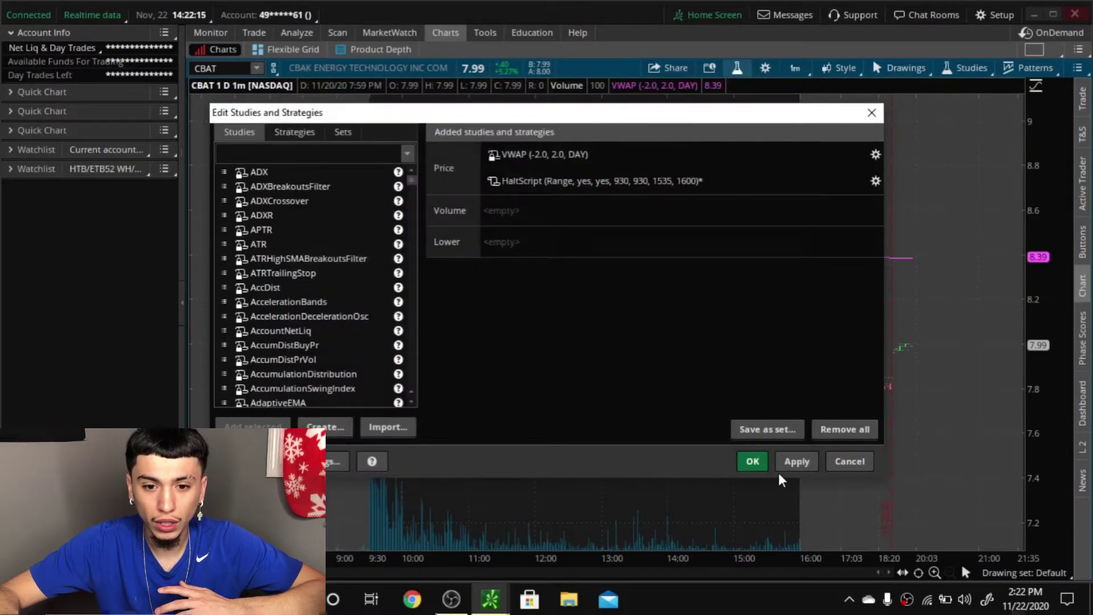
left_click(756, 464)
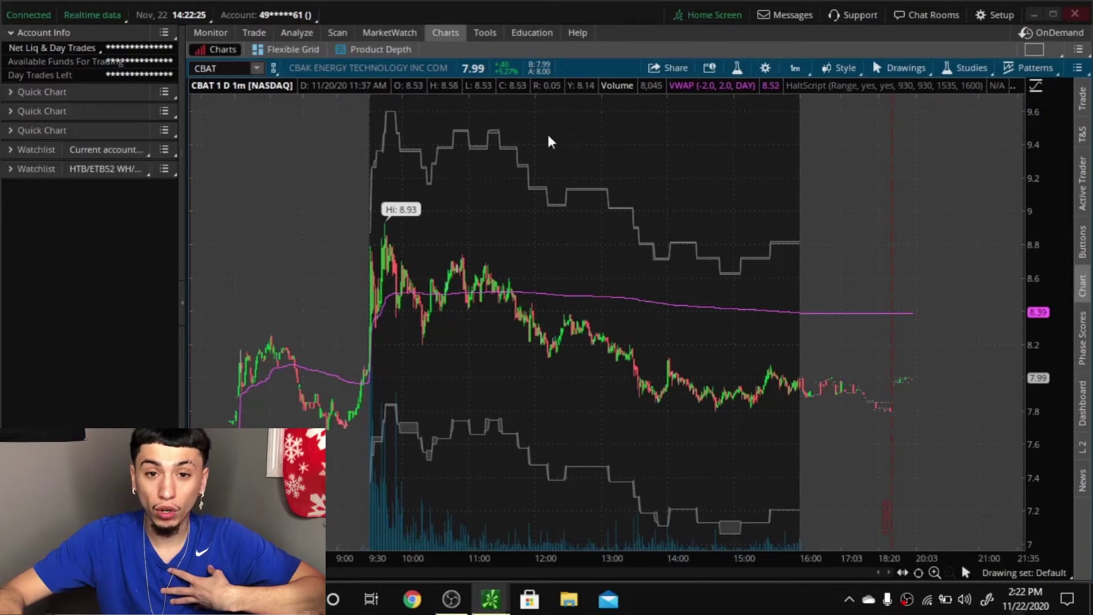
Step: Uncheck Show study in HaltScript's settings to hide its halt bands from the CBAT chart
left_click(735, 69)
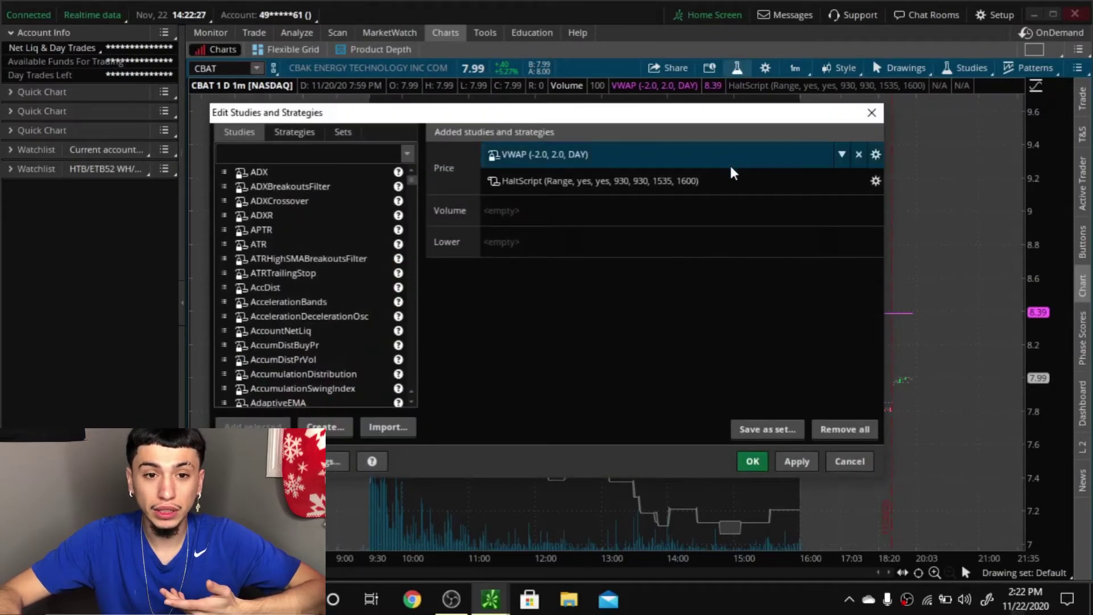
left_click(876, 181)
left_click(704, 147)
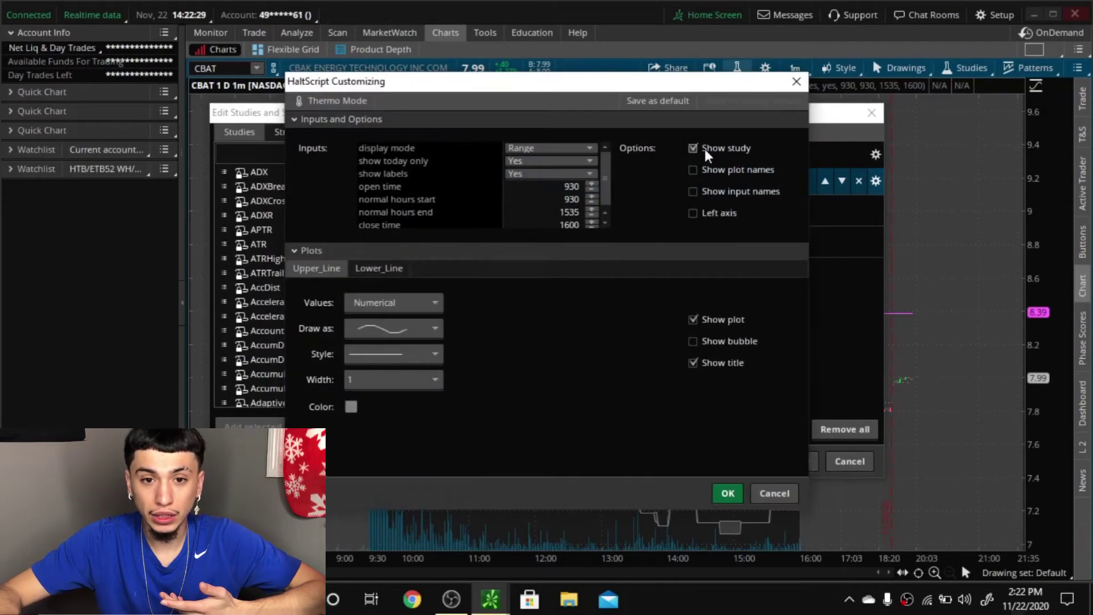
left_click(728, 493)
left_click(753, 462)
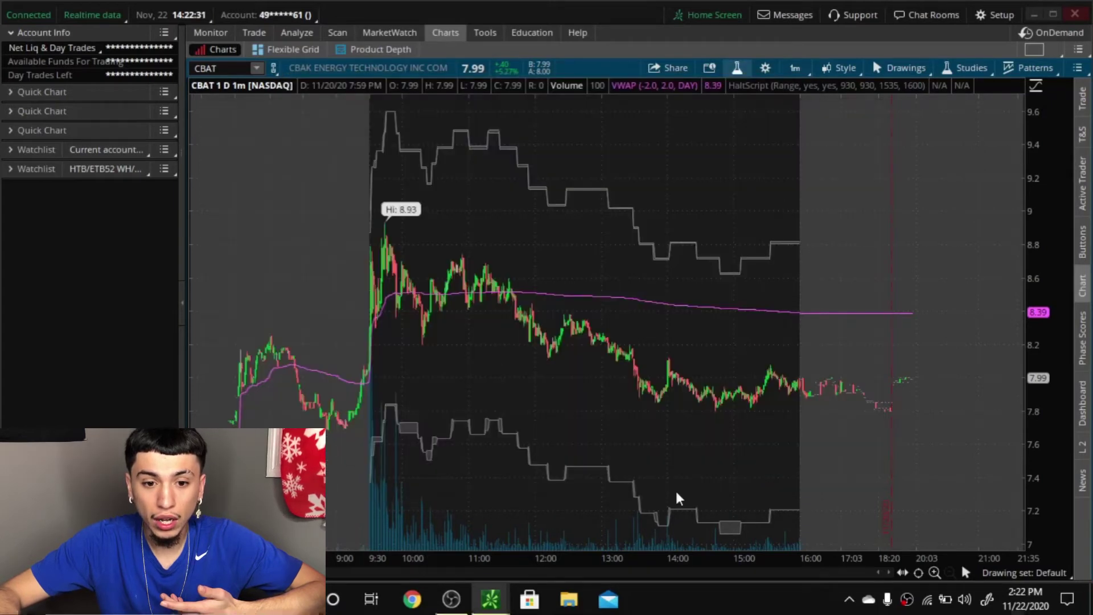